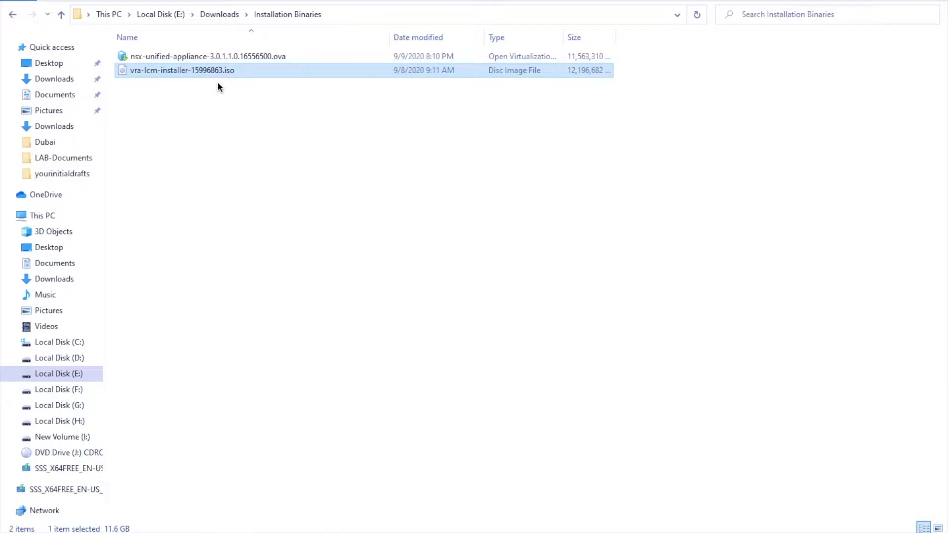
- Mount the vra-lcm-installer ISO and browse to vrlcm-ui-installer\win32 to locate installer.exe
{"action": "double_click", "coordinate": [223, 70]}
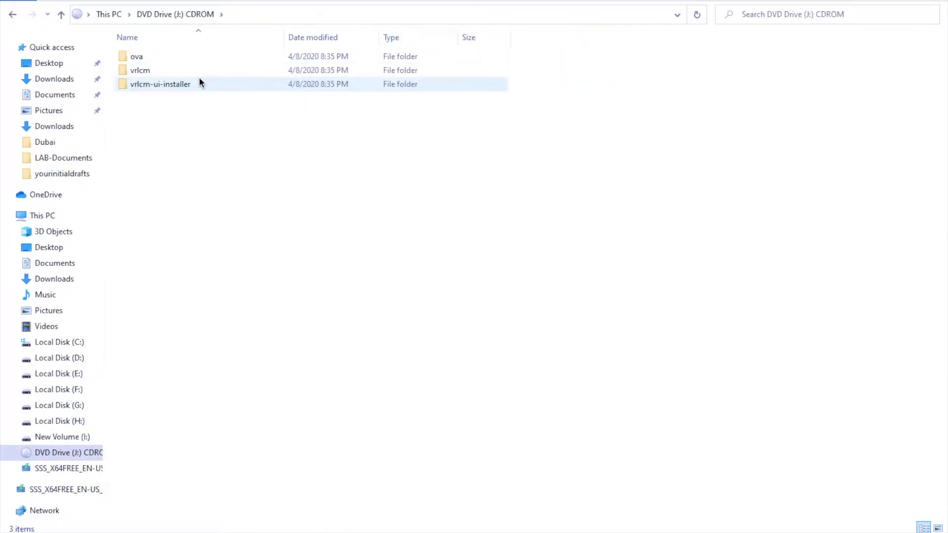
{"action": "double_click", "coordinate": [162, 81]}
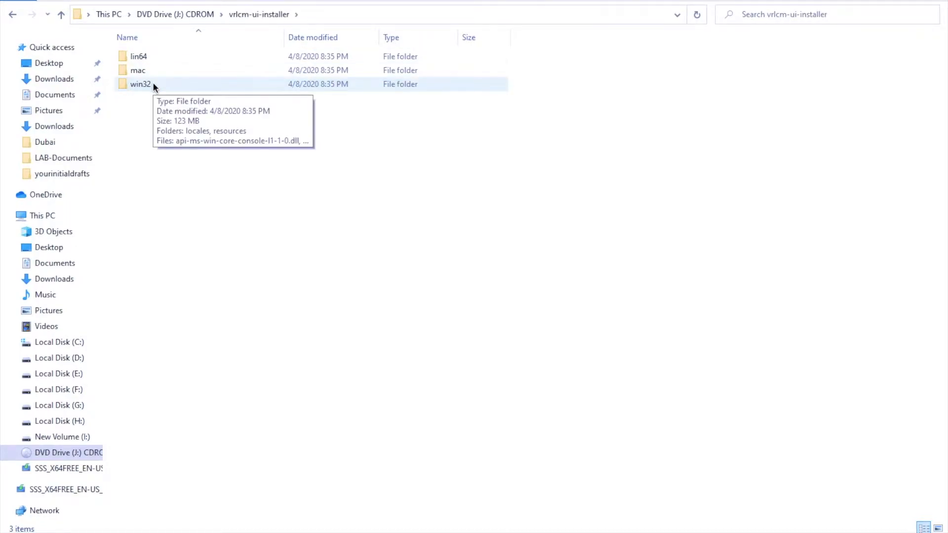
{"action": "double_click", "coordinate": [152, 84]}
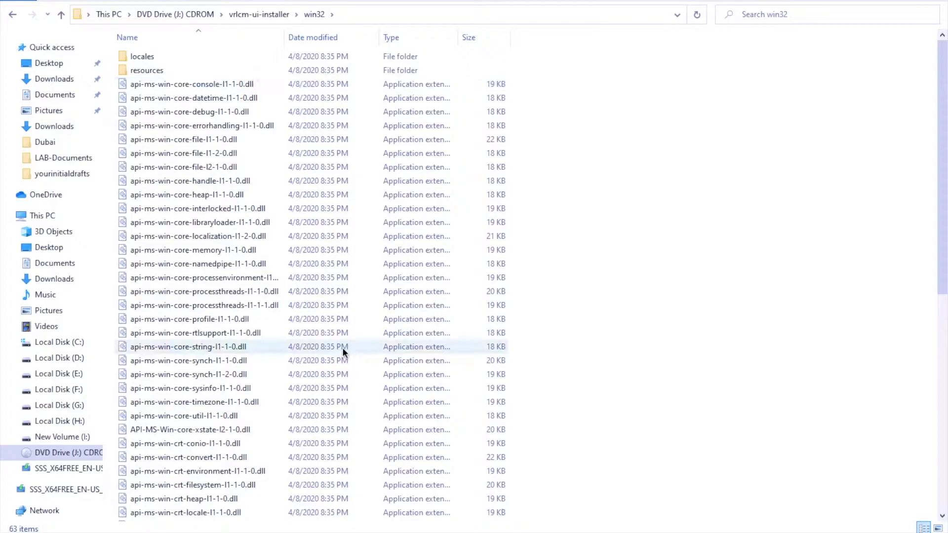
{"action": "scroll", "coordinate": [344, 352], "scroll_direction": "down", "scroll_amount": 3}
{"action": "scroll", "coordinate": [343, 348], "scroll_direction": "down", "scroll_amount": 1}
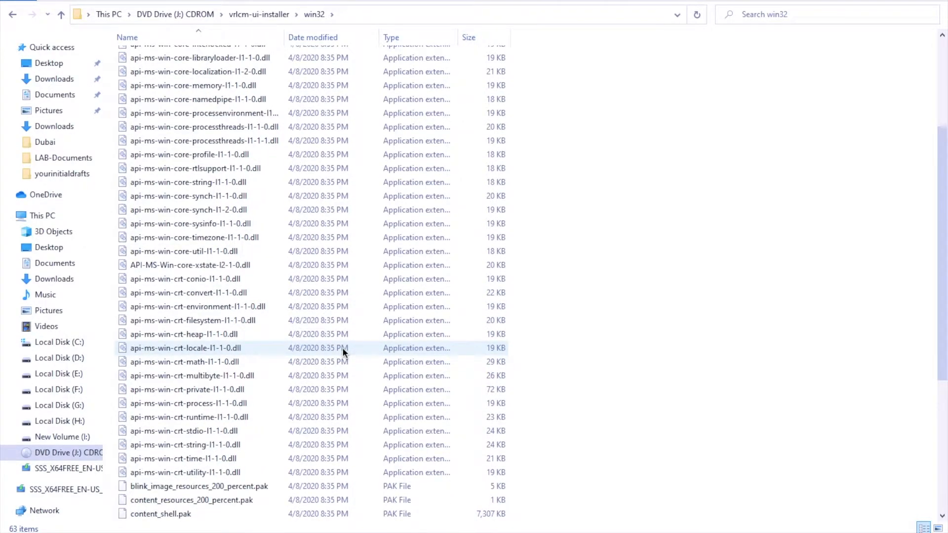
{"action": "scroll", "coordinate": [344, 351], "scroll_direction": "up", "scroll_amount": 4}
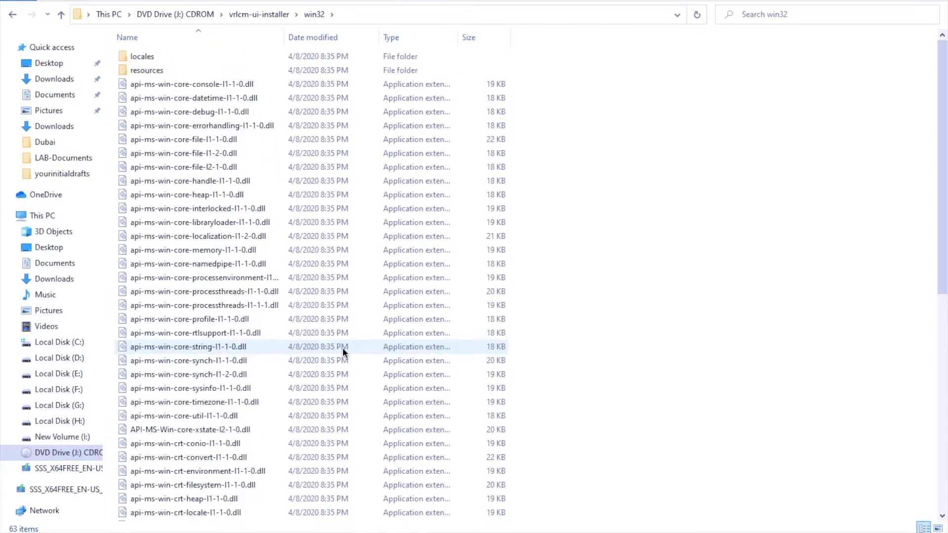
{"action": "scroll", "coordinate": [343, 352], "scroll_direction": "down", "scroll_amount": 3}
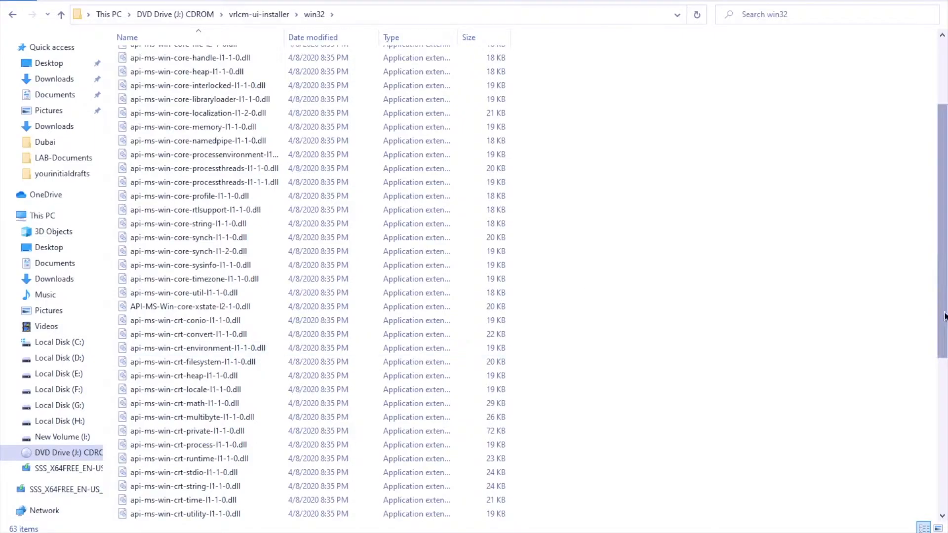
{"action": "mouse_move", "coordinate": [944, 313]}
{"action": "left_mouse_down"}
{"action": "mouse_move", "coordinate": [947, 467]}
{"action": "mouse_move", "coordinate": [946, 315]}
{"action": "left_mouse_up"}
{"action": "left_click", "coordinate": [945, 479]}
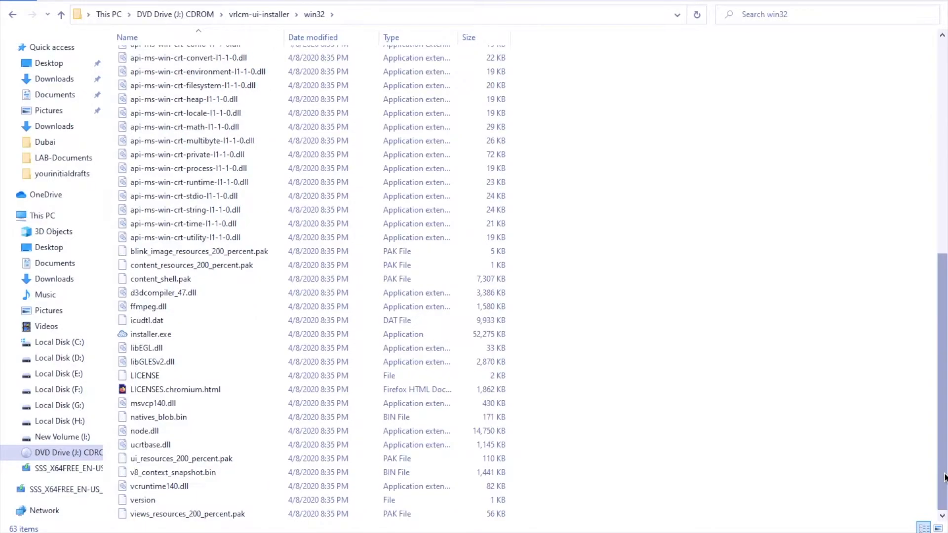
- Launch installer.exe, start a new Install, and read through the Introduction page
{"action": "double_click", "coordinate": [157, 335]}
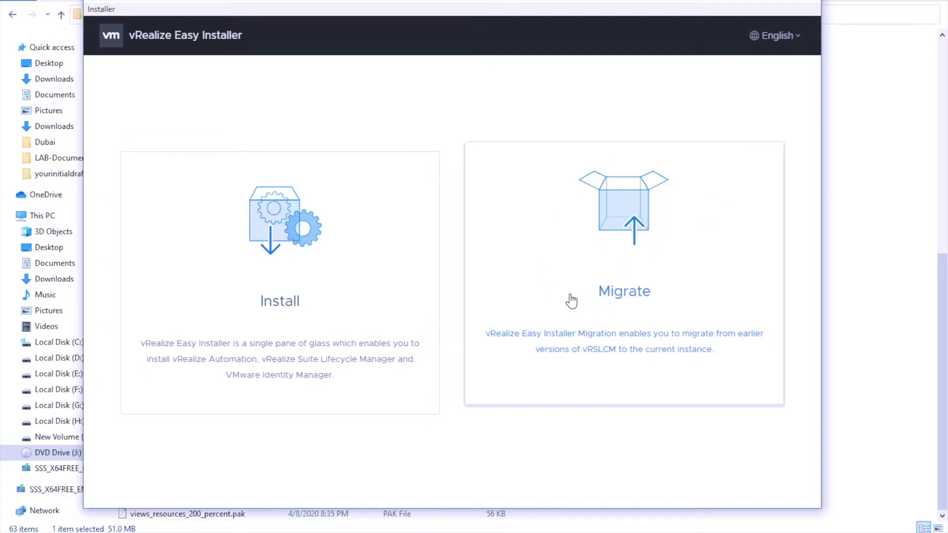
{"action": "left_click", "coordinate": [282, 228]}
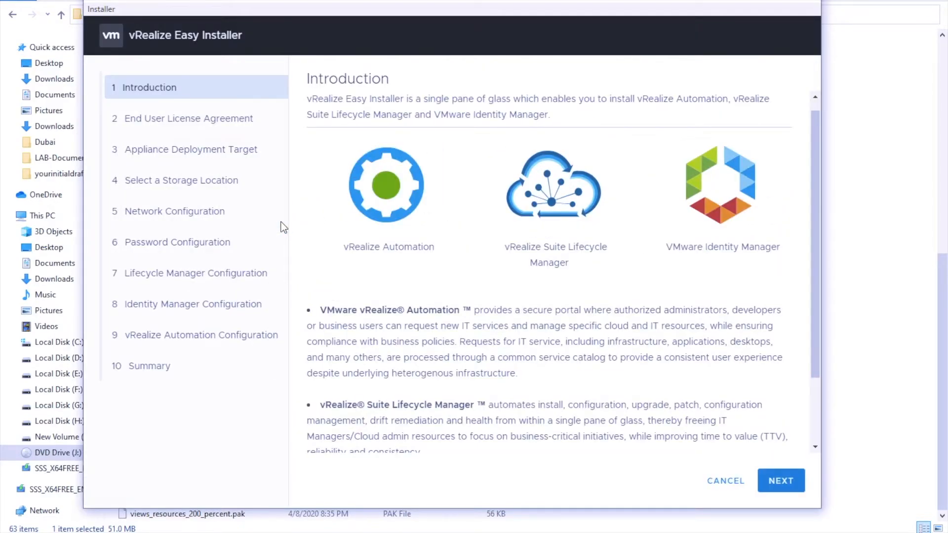
{"action": "scroll", "coordinate": [602, 313], "scroll_direction": "down", "scroll_amount": 3}
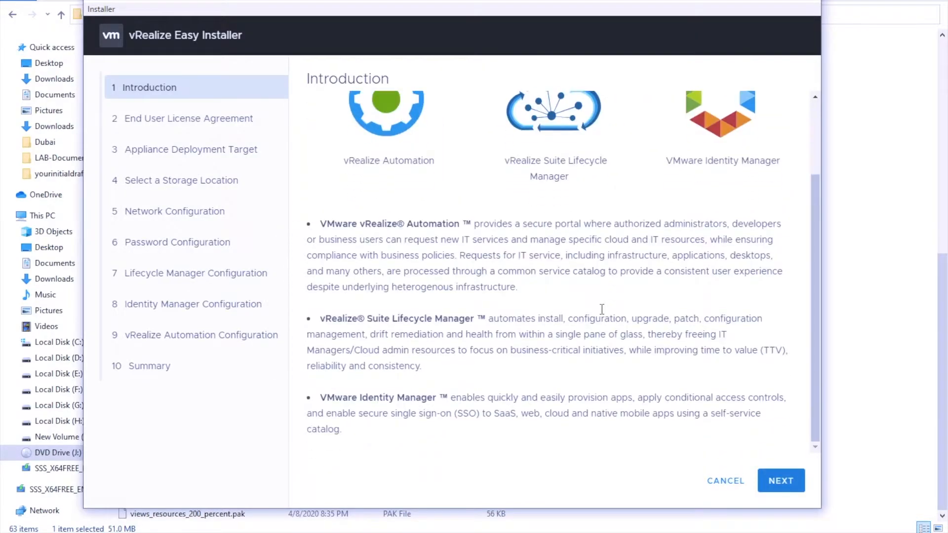
{"action": "scroll", "coordinate": [544, 244], "scroll_direction": "up", "scroll_amount": 3}
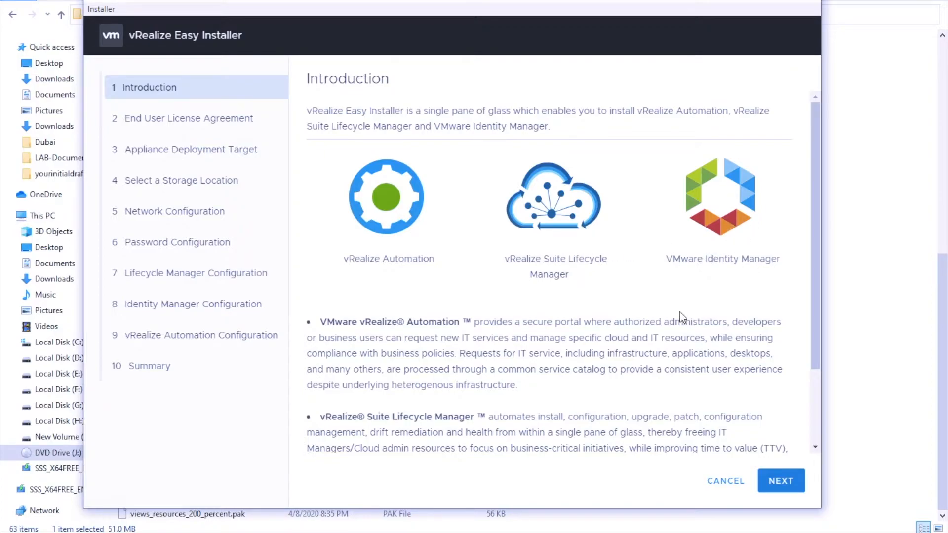
{"action": "scroll", "coordinate": [656, 320], "scroll_direction": "down", "scroll_amount": 2}
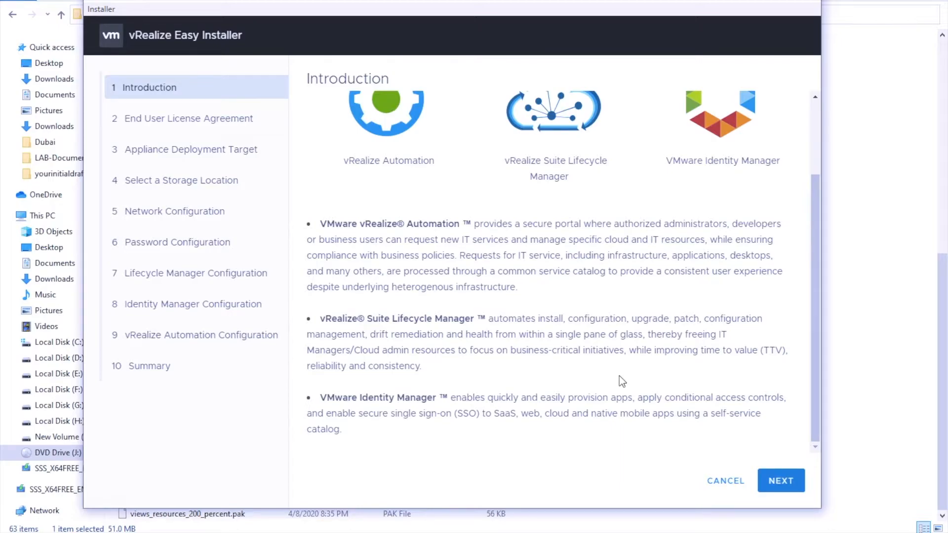
- Accept the license agreement and opt out of the Customer Experience Improvement Program
{"action": "left_click", "coordinate": [787, 488]}
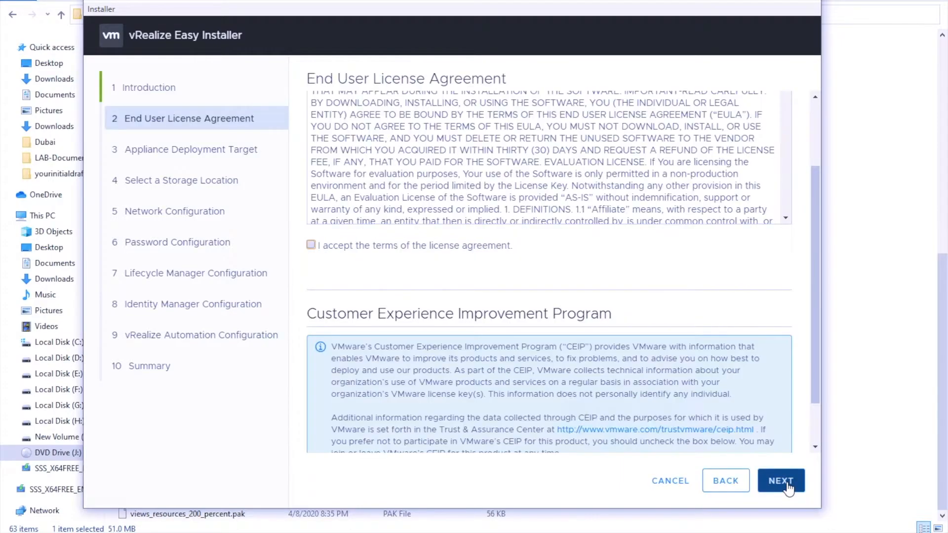
{"action": "left_click", "coordinate": [311, 246]}
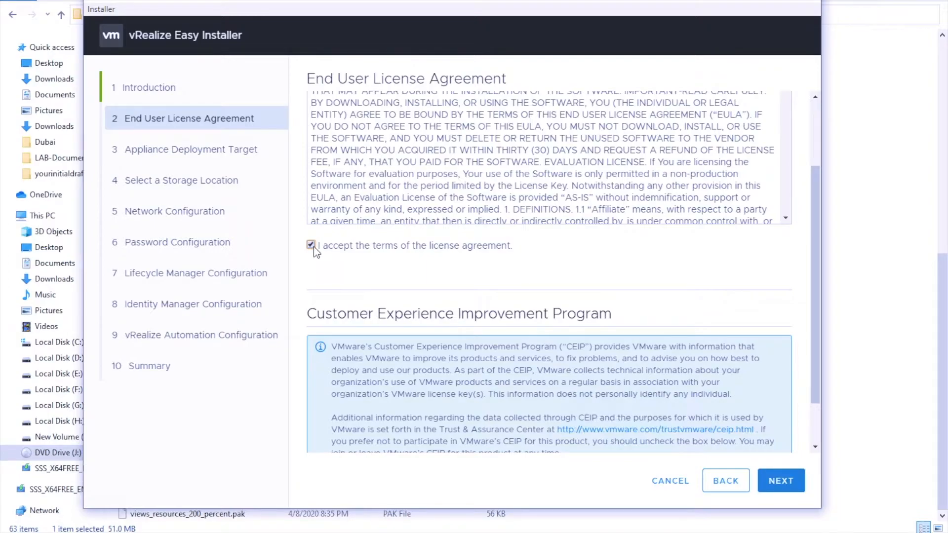
{"action": "scroll", "coordinate": [444, 271], "scroll_direction": "down", "scroll_amount": 2}
{"action": "left_click", "coordinate": [311, 428]}
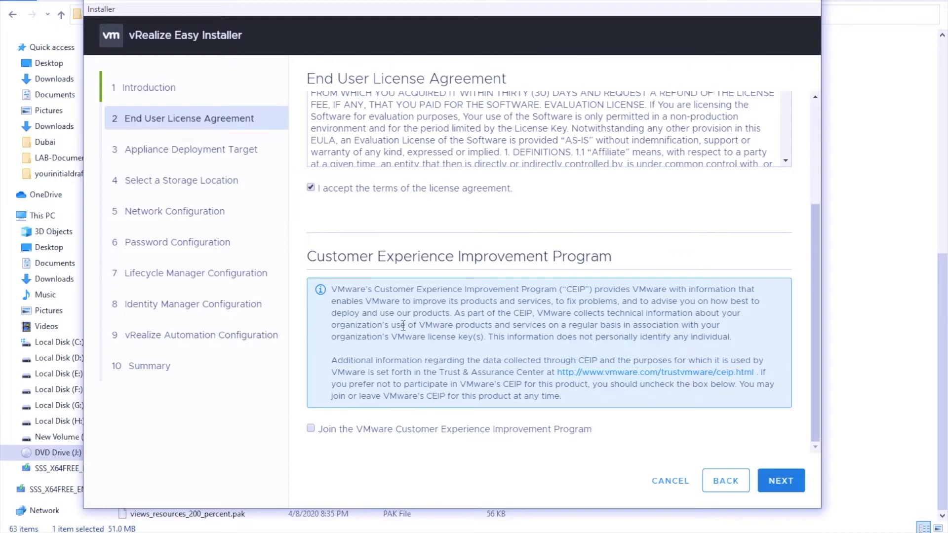
{"action": "scroll", "coordinate": [403, 326], "scroll_direction": "up", "scroll_amount": 5}
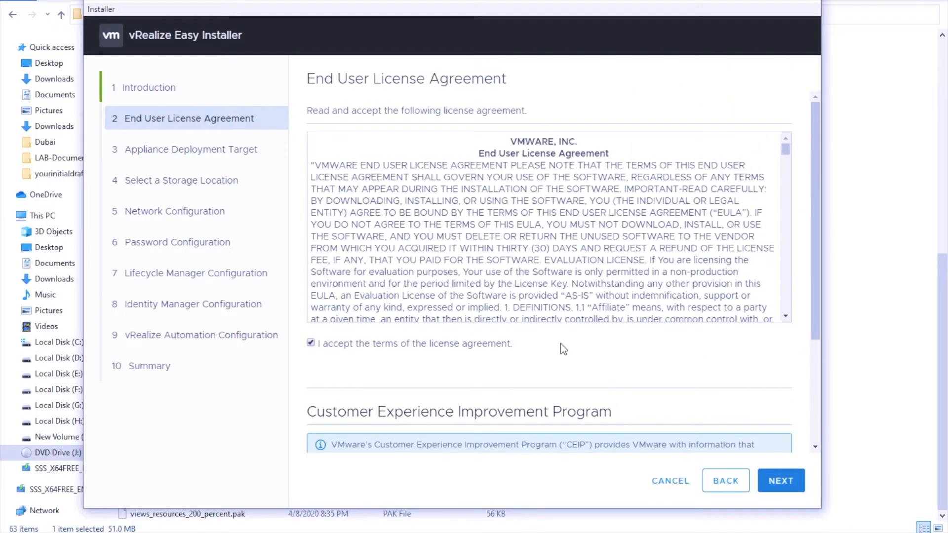
{"action": "left_click", "coordinate": [784, 483]}
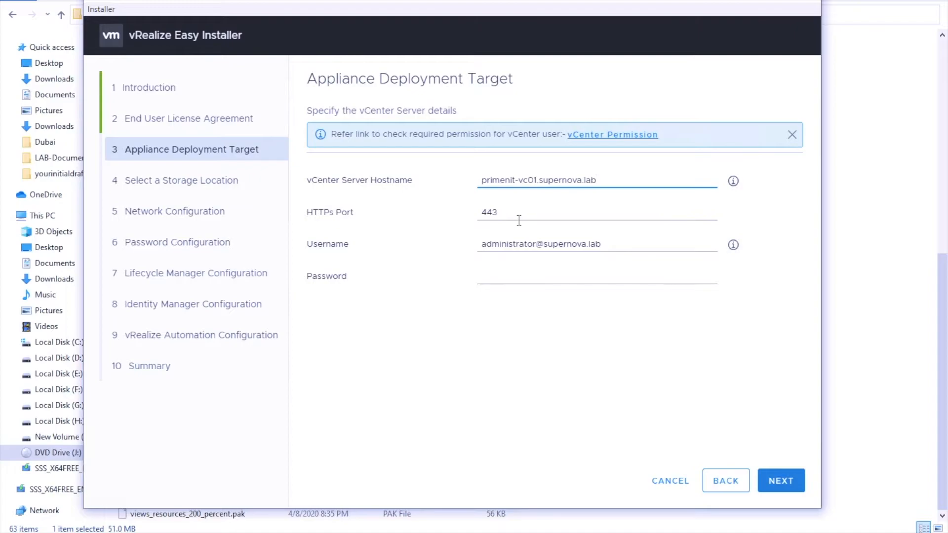
- Enter the vCenter password, connect, and trust the vCenter server's certificate
{"action": "left_click", "coordinate": [525, 277]}
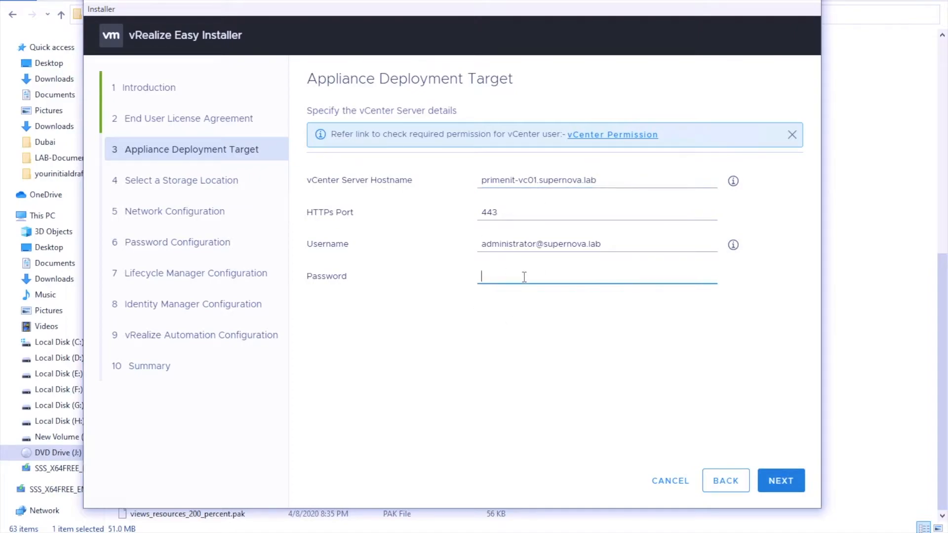
{"action": "type", "text": "••••••••"}
{"action": "left_click", "coordinate": [791, 482]}
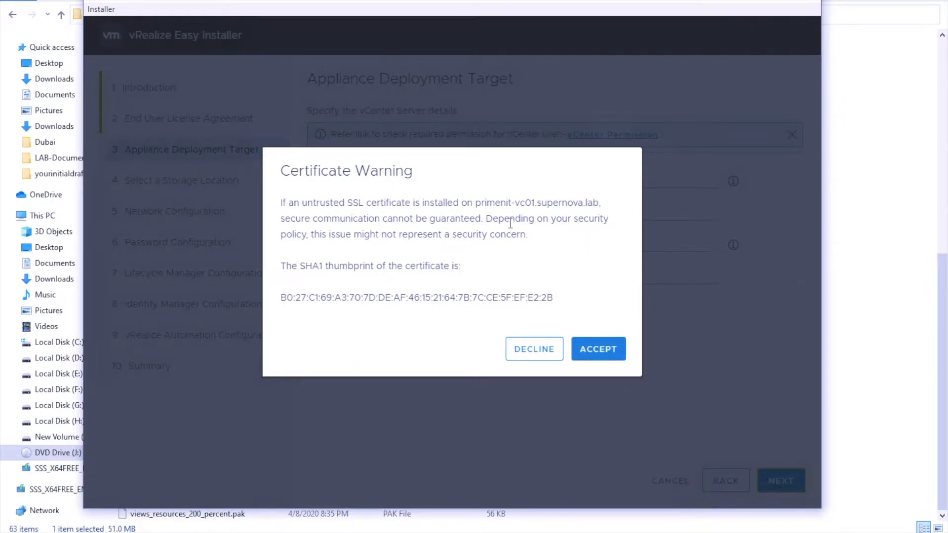
{"action": "left_click", "coordinate": [598, 349]}
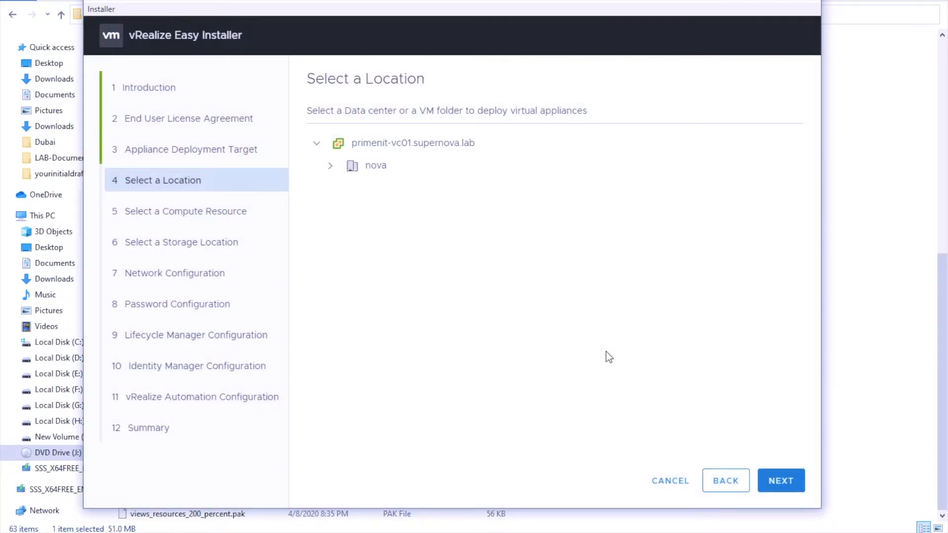
- Deploy to datacenter nova on compute resource MGMT, keeping datastore PRIMENIT-ESX01DS01 with Thin Disk Mode
{"action": "left_click", "coordinate": [331, 167]}
{"action": "left_click", "coordinate": [361, 167]}
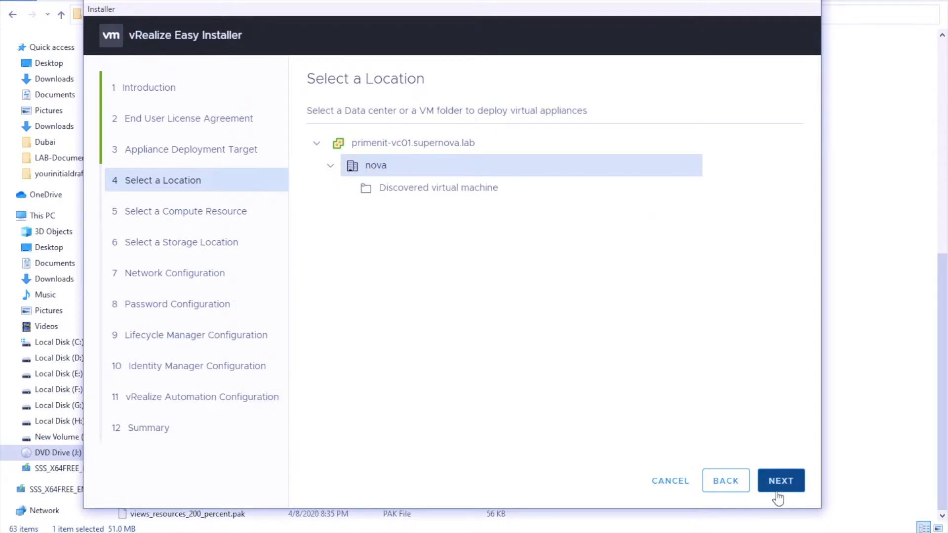
{"action": "left_click", "coordinate": [779, 486]}
{"action": "left_click", "coordinate": [366, 170]}
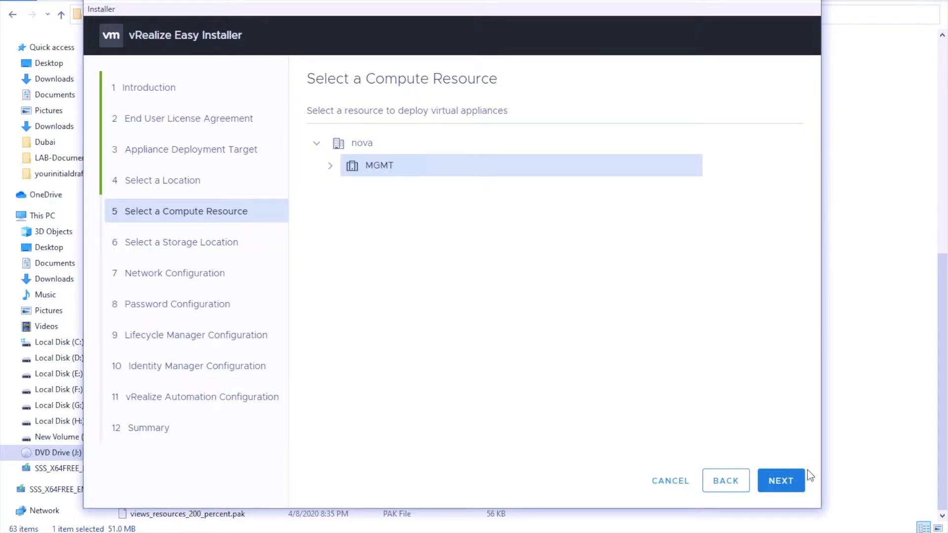
{"action": "left_click", "coordinate": [793, 490]}
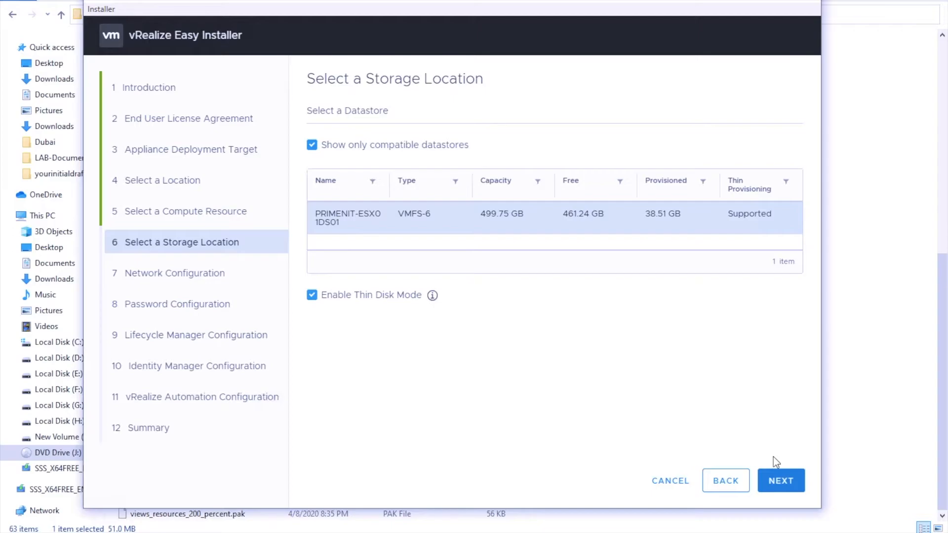
{"action": "left_click", "coordinate": [785, 484]}
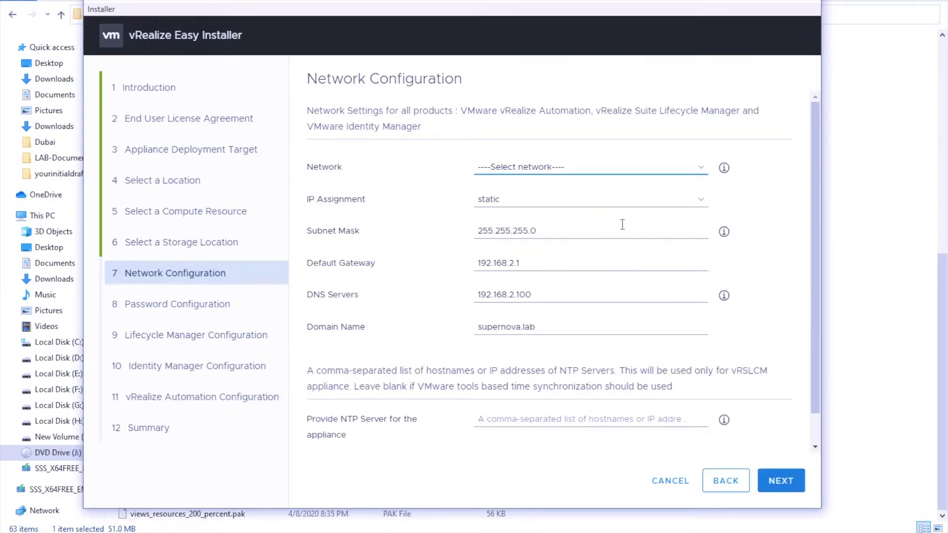
- Choose VM Network and review the static subnet, gateway, DNS and supernova.lab domain values
{"action": "left_click", "coordinate": [703, 171]}
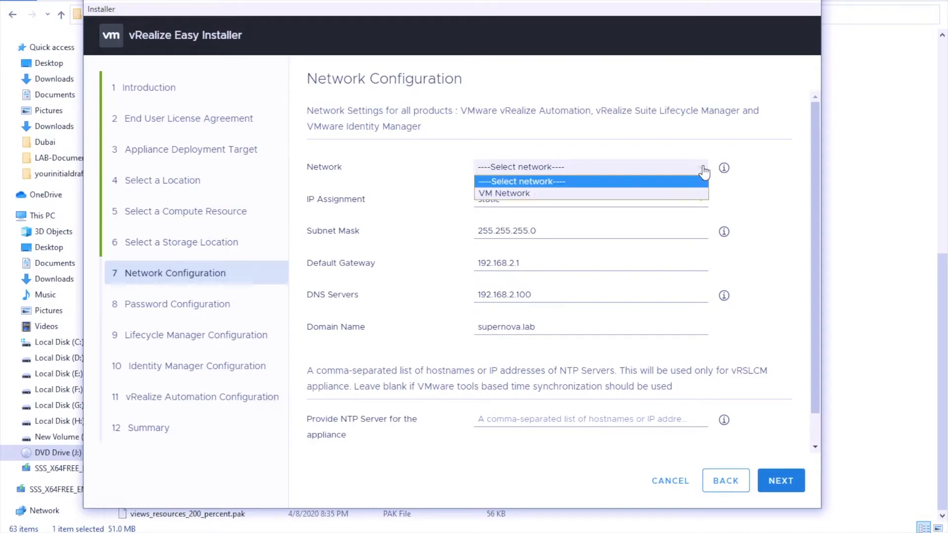
{"action": "left_click", "coordinate": [599, 194]}
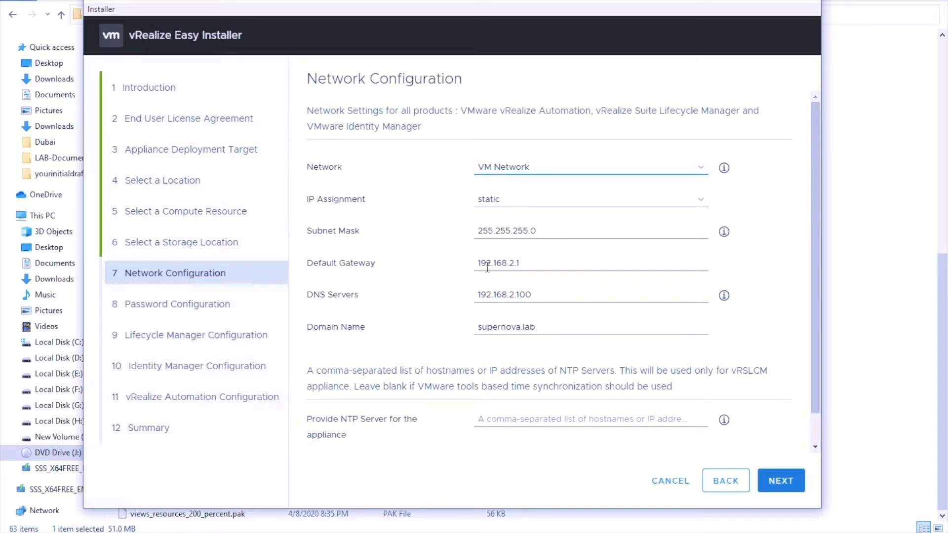
{"action": "scroll", "coordinate": [461, 315], "scroll_direction": "down", "scroll_amount": 1}
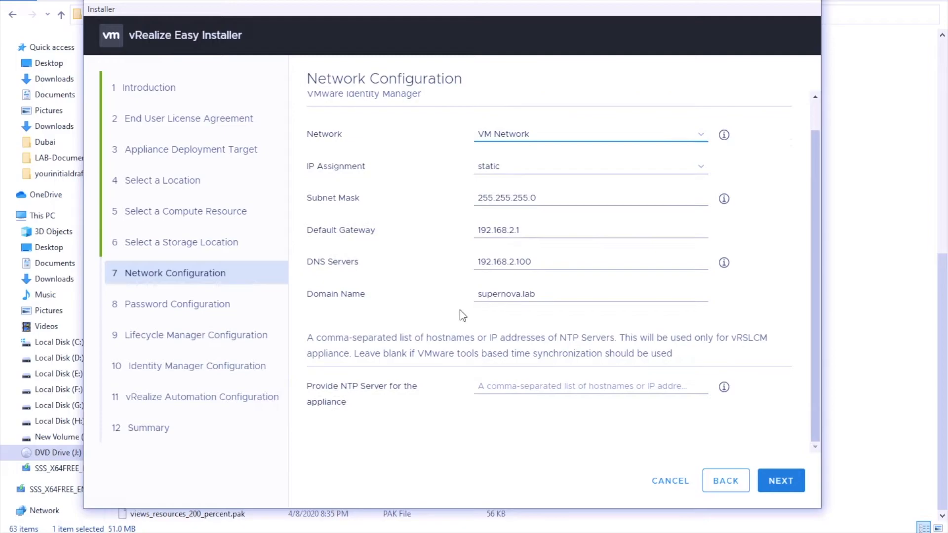
{"action": "scroll", "coordinate": [460, 311], "scroll_direction": "up", "scroll_amount": 1}
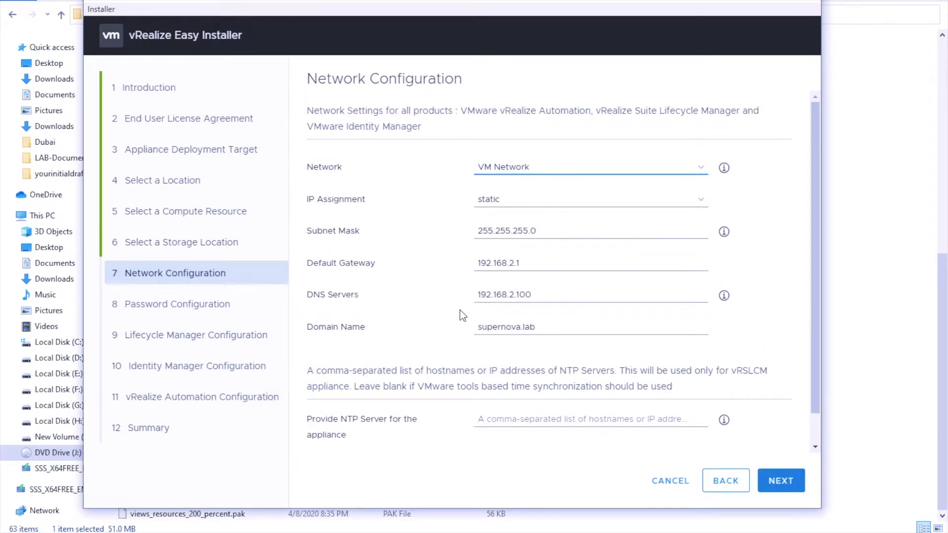
{"action": "scroll", "coordinate": [460, 314], "scroll_direction": "down", "scroll_amount": 1}
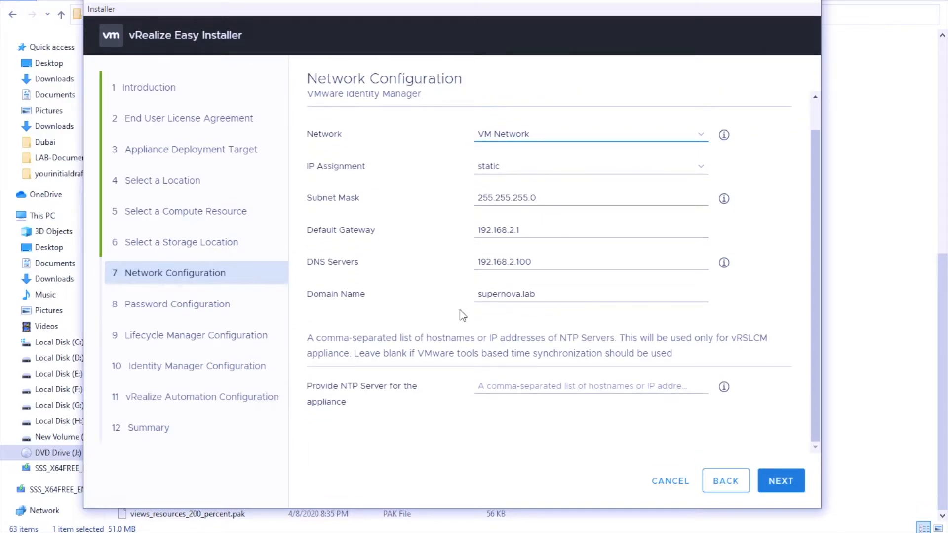
{"action": "scroll", "coordinate": [460, 310], "scroll_direction": "up", "scroll_amount": 1}
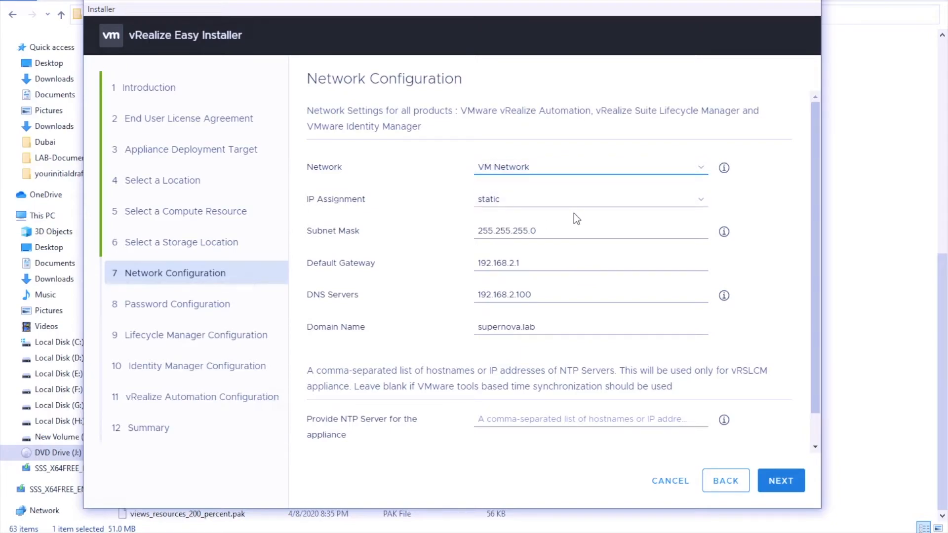
- Validate the network settings and enter the common product password, confirming it
{"action": "left_click", "coordinate": [791, 492]}
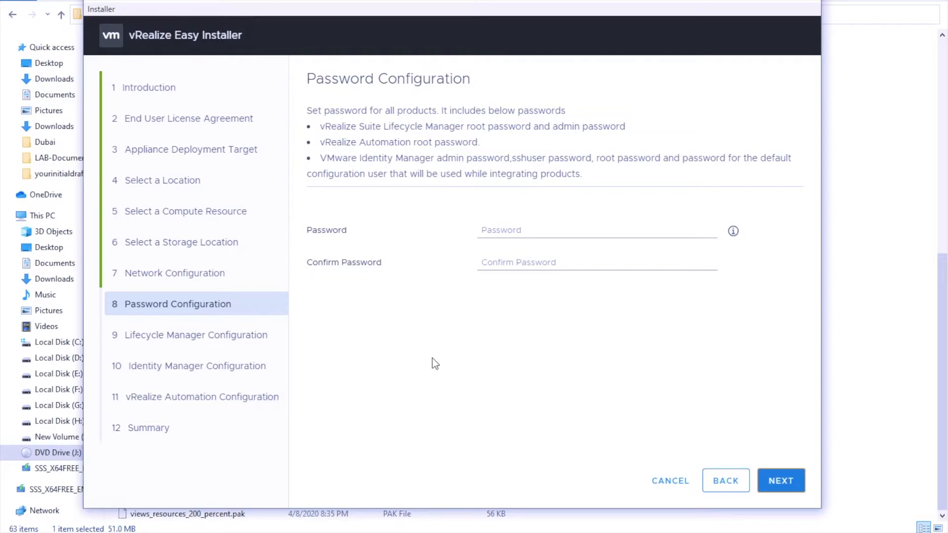
{"action": "left_click", "coordinate": [511, 233]}
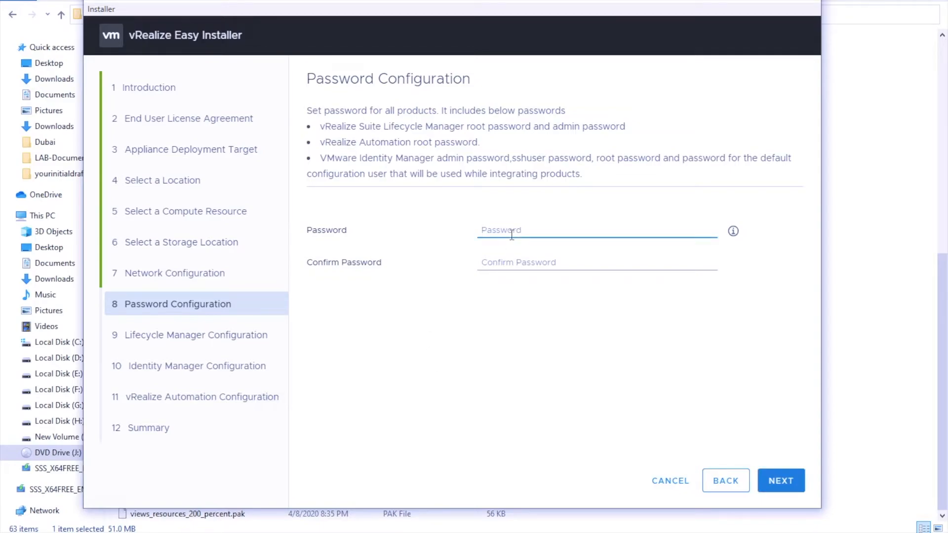
{"action": "type", "text": "VMware1"}
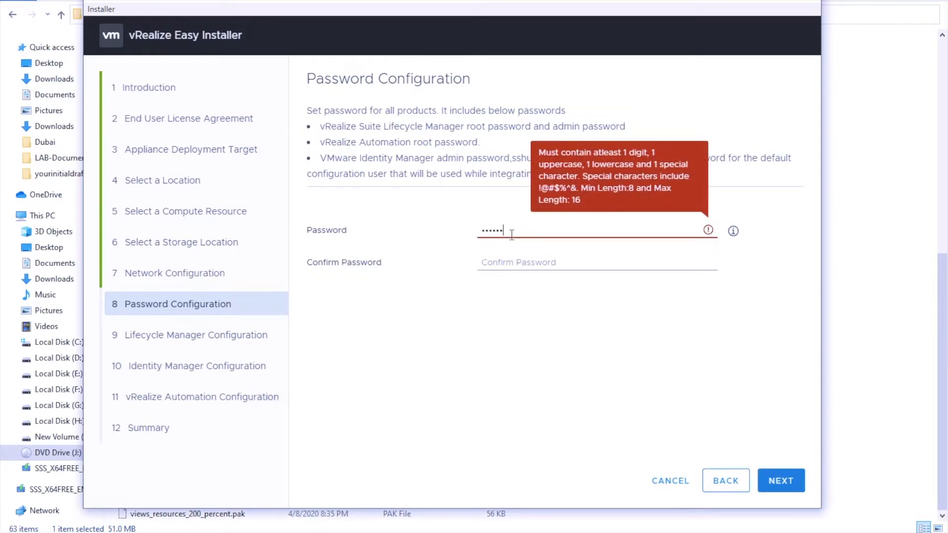
{"action": "type", "text": "!"}
{"action": "key", "text": "Tab"}
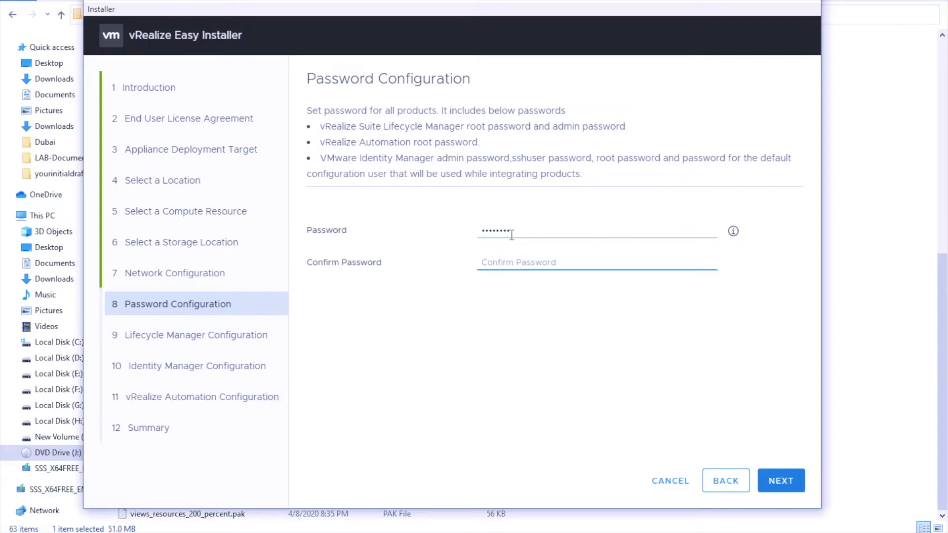
{"action": "type", "text": "VMware1!"}
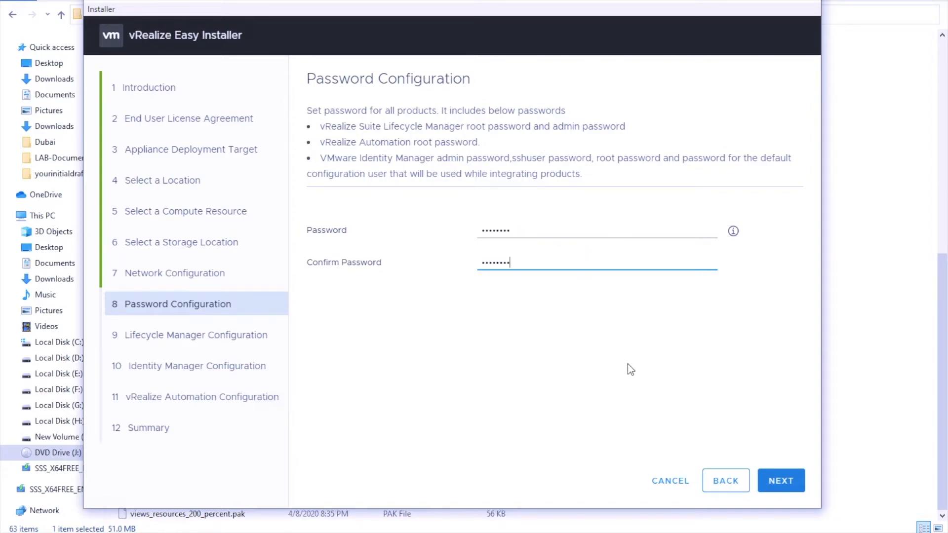
{"action": "left_click", "coordinate": [781, 482]}
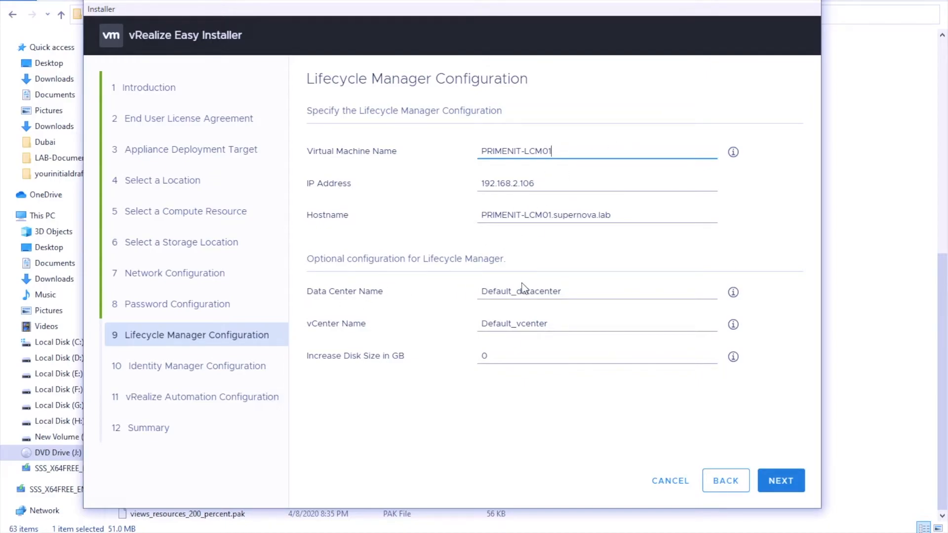
- Set the Lifecycle Manager Data Center Name to nova and vCenter Name to PRIMENIT-VC01
{"action": "left_click", "coordinate": [569, 290]}
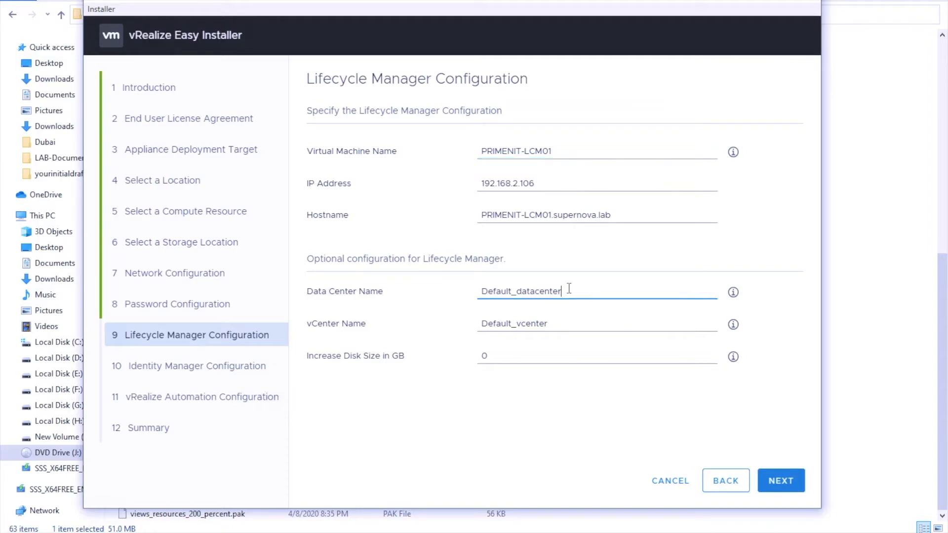
{"action": "left_click_drag", "start_coordinate": [569, 290], "coordinate": [414, 316]}
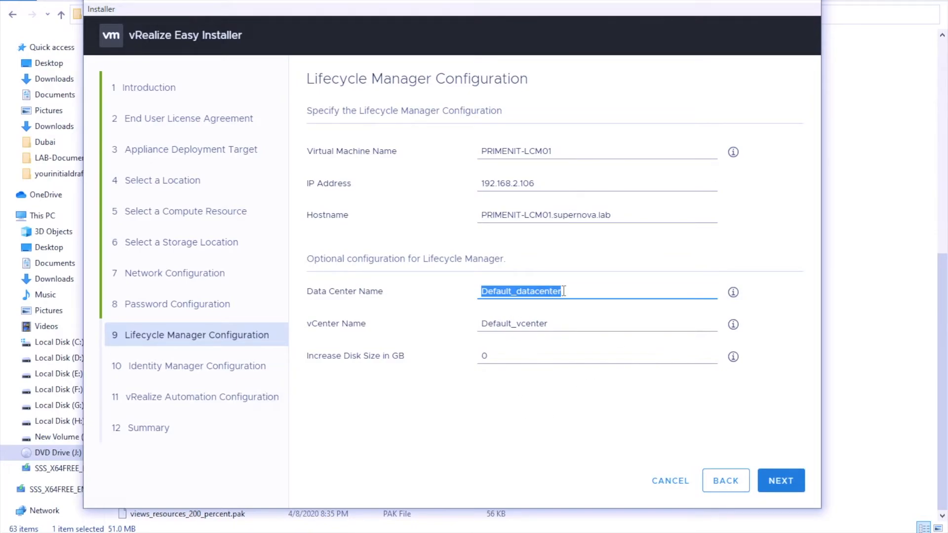
{"action": "type", "text": "nova"}
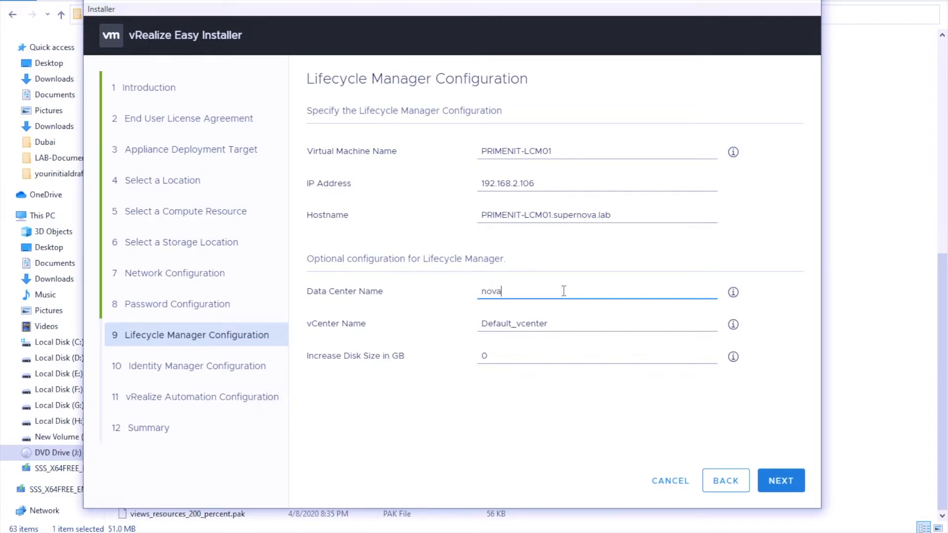
{"action": "left_click", "coordinate": [518, 319]}
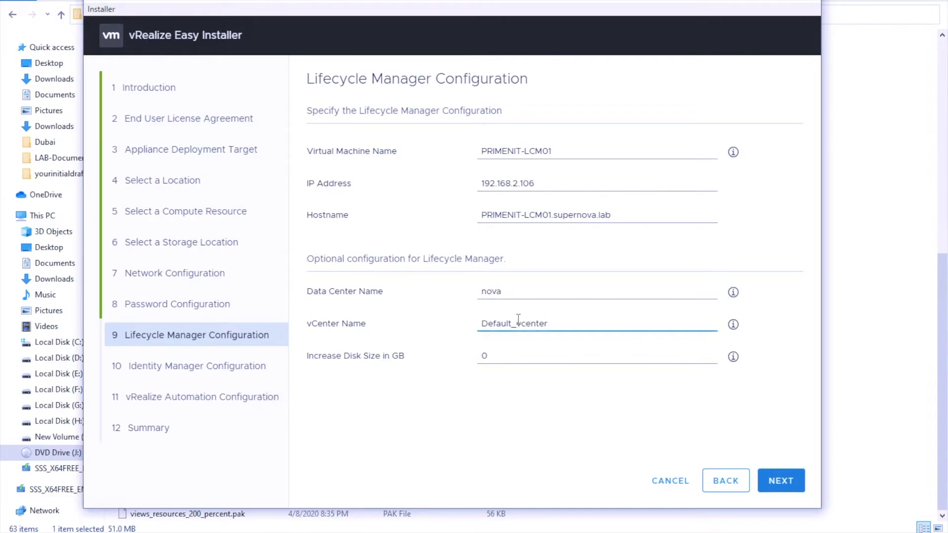
{"action": "left_click_drag", "start_coordinate": [554, 324], "coordinate": [439, 310]}
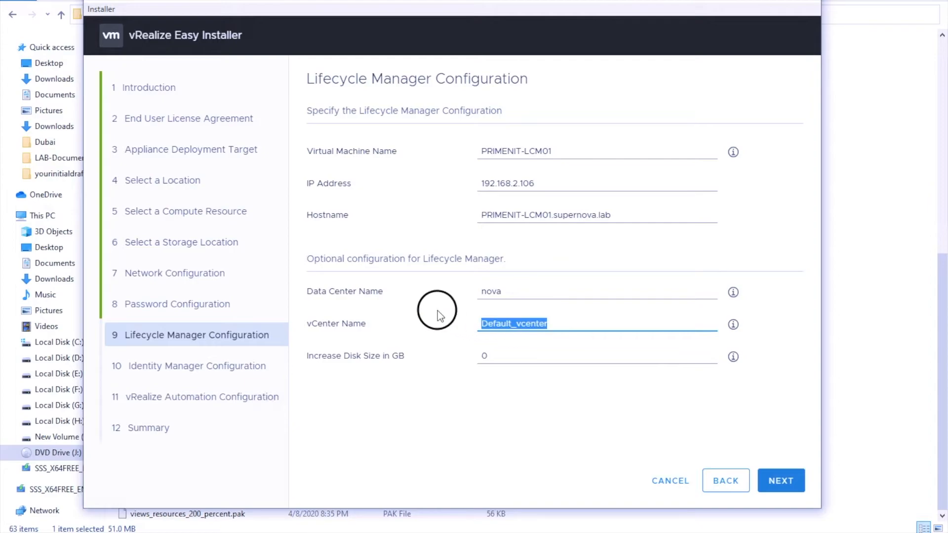
{"action": "key", "text": "BackSpace"}
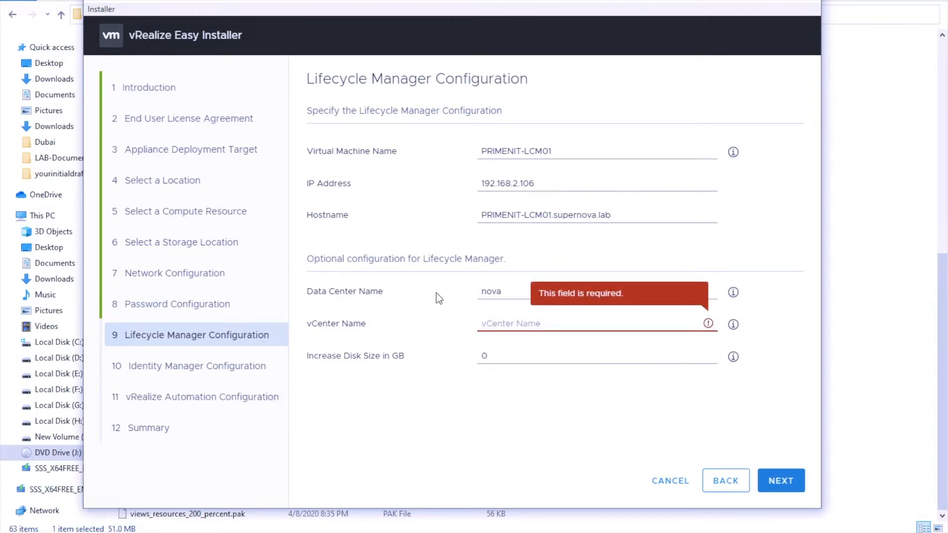
{"action": "left_click_drag", "start_coordinate": [552, 152], "coordinate": [481, 149]}
{"action": "key", "text": "ctrl+c"}
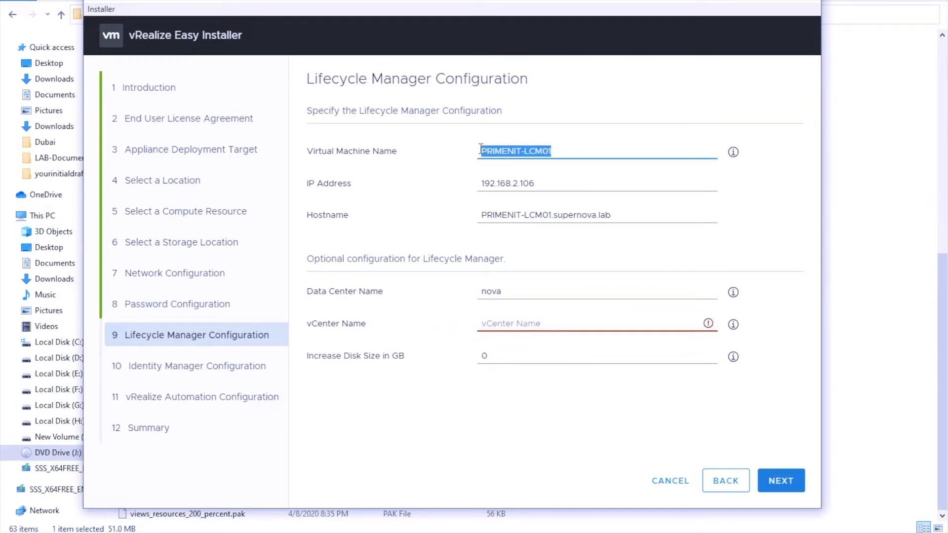
{"action": "left_click", "coordinate": [492, 324]}
{"action": "key", "text": "ctrl+v"}
{"action": "left_click", "coordinate": [544, 323]}
{"action": "key", "text": "BackSpace"}
{"action": "key", "text": "BackSpace"}
{"action": "key", "text": "BackSpace"}
{"action": "type", "text": "VC"}
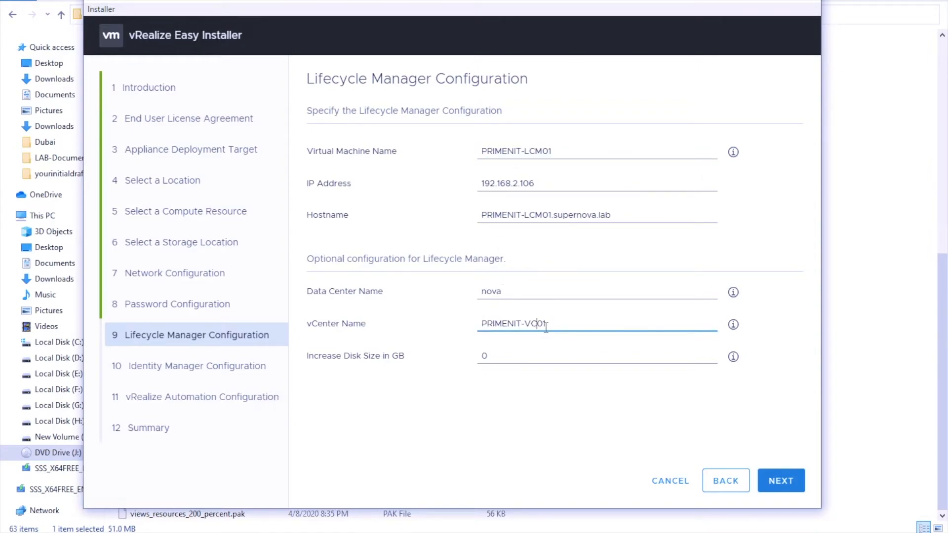
- Set Increase Disk Size to 20 GB for the Lifecycle Manager appliance
{"action": "left_click", "coordinate": [494, 357]}
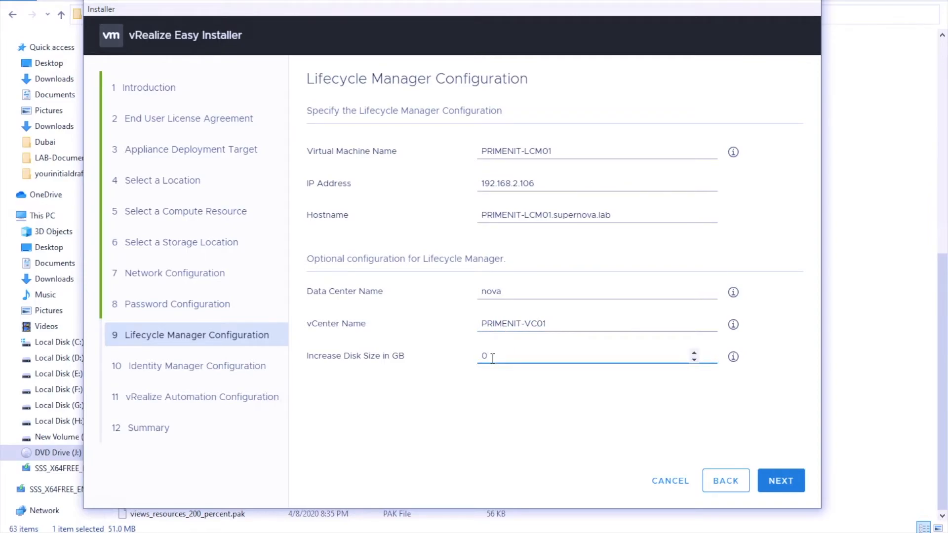
{"action": "double_click", "coordinate": [491, 357]}
{"action": "type", "text": "20"}
{"action": "mouse_move", "coordinate": [734, 362]}
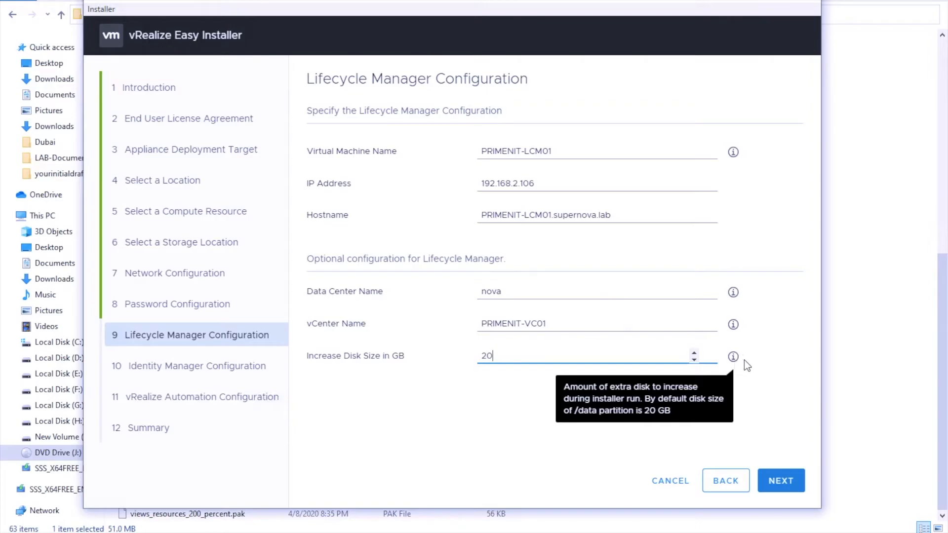
{"action": "left_click", "coordinate": [780, 392]}
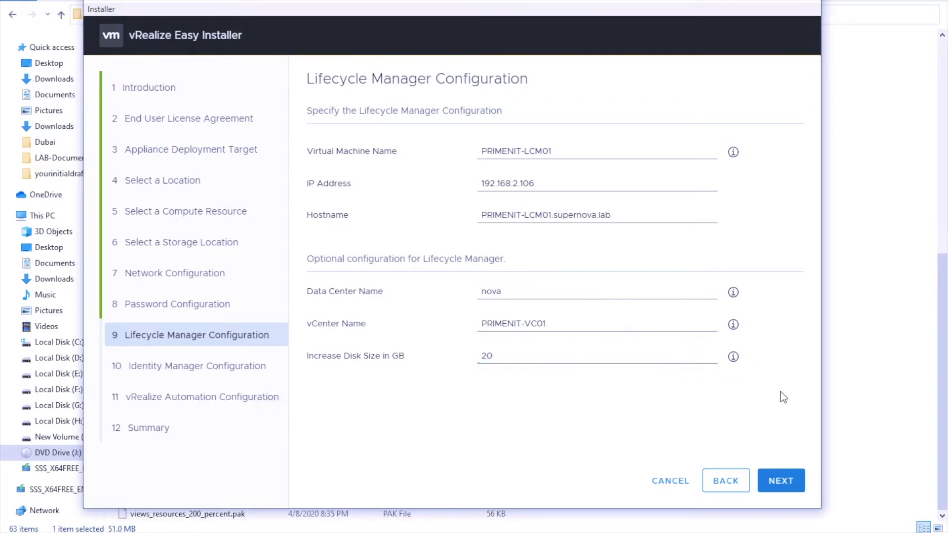
- Enable Sync Group Members to the Directory When Adding Group for Identity Manager
{"action": "left_click", "coordinate": [782, 481]}
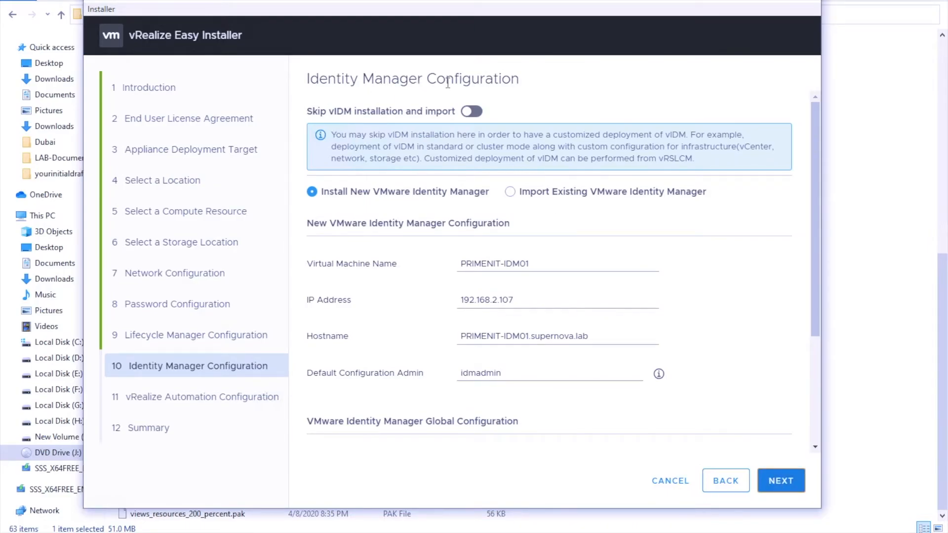
{"action": "scroll", "coordinate": [431, 268], "scroll_direction": "down", "scroll_amount": 1}
{"action": "scroll", "coordinate": [432, 268], "scroll_direction": "up", "scroll_amount": 1}
{"action": "scroll", "coordinate": [688, 454], "scroll_direction": "down", "scroll_amount": 5}
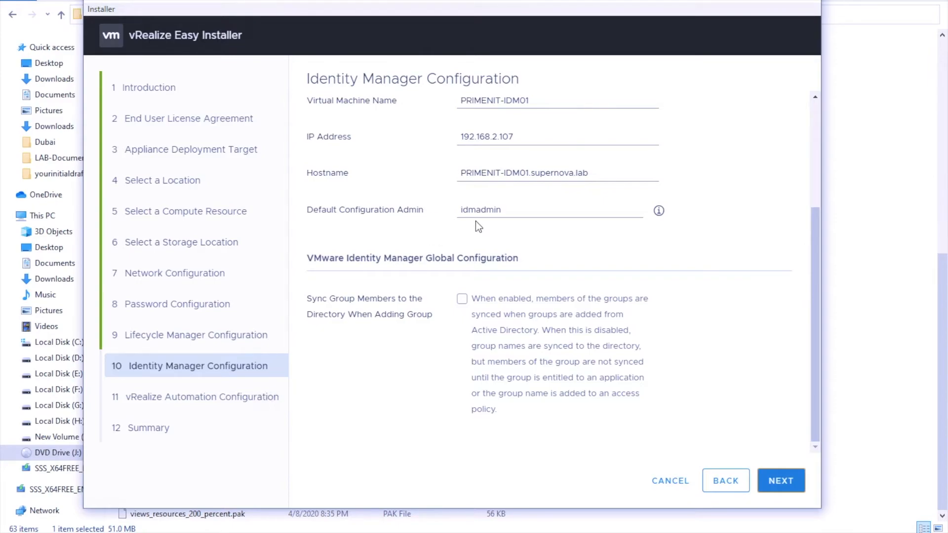
{"action": "left_click", "coordinate": [464, 300]}
{"action": "left_click", "coordinate": [779, 480]}
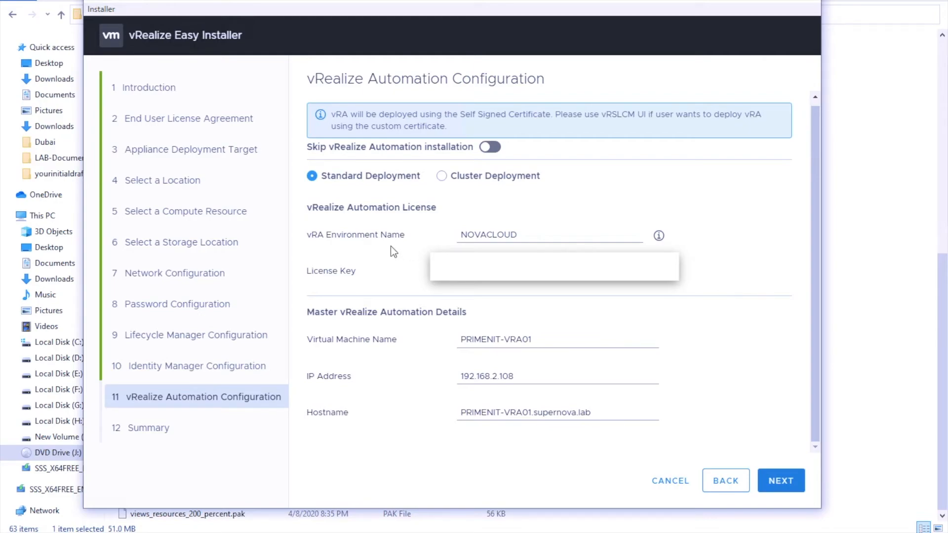
- Confirm vRealize Automation standard deployment NOVACLOUD on VM PRIMENIT-VRA01 at 192.168.2.108
{"action": "left_click", "coordinate": [519, 234]}
- Review the Summary down to vRA node PRIMENIT-VRA01 (192.168.2.108) and CEIP Enabled false
{"action": "mouse_move", "coordinate": [73, 528]}
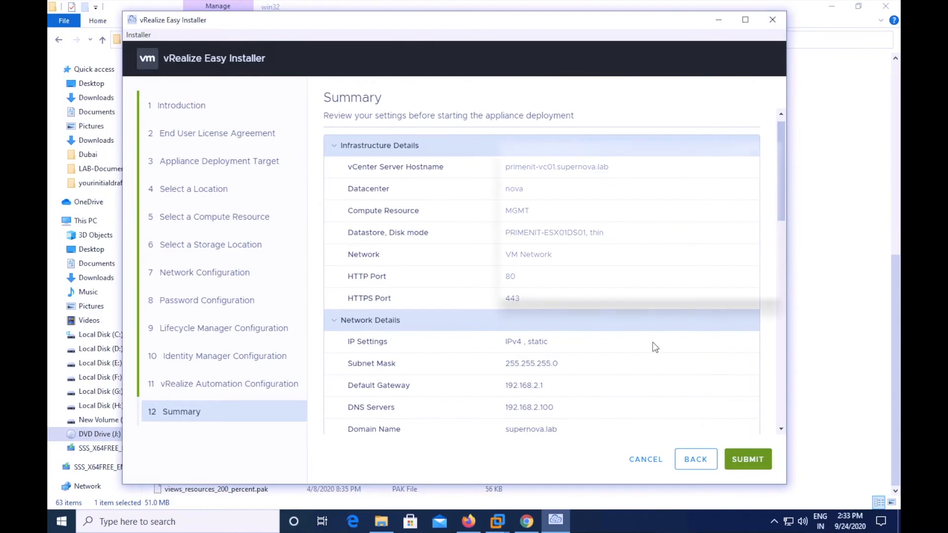
{"action": "scroll", "coordinate": [655, 346], "scroll_direction": "down", "scroll_amount": 2}
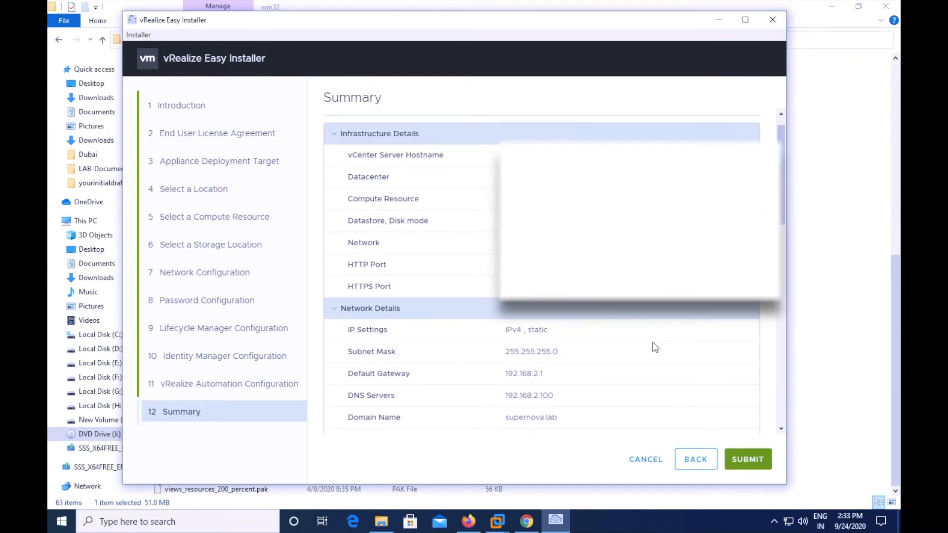
{"action": "scroll", "coordinate": [654, 347], "scroll_direction": "down", "scroll_amount": 8}
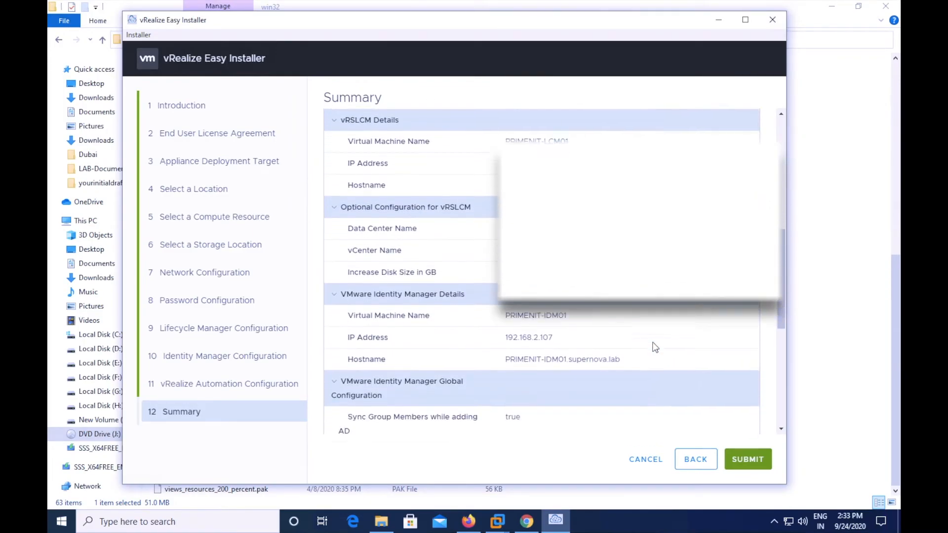
{"action": "scroll", "coordinate": [654, 347], "scroll_direction": "down", "scroll_amount": 5}
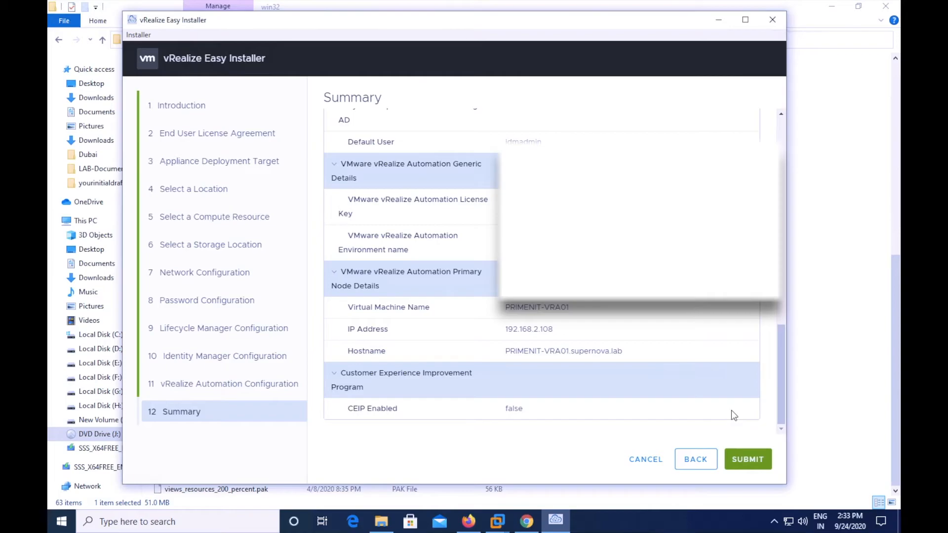
- Submit the configuration so installation of vRSLCM, vIDM and vRA begins
{"action": "left_click", "coordinate": [756, 462]}
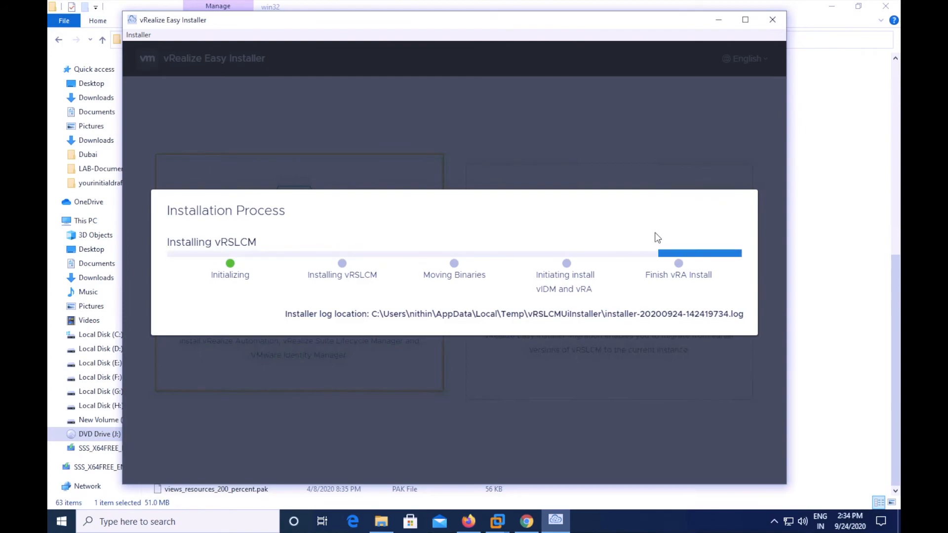
{"action": "mouse_move", "coordinate": [621, 4]}
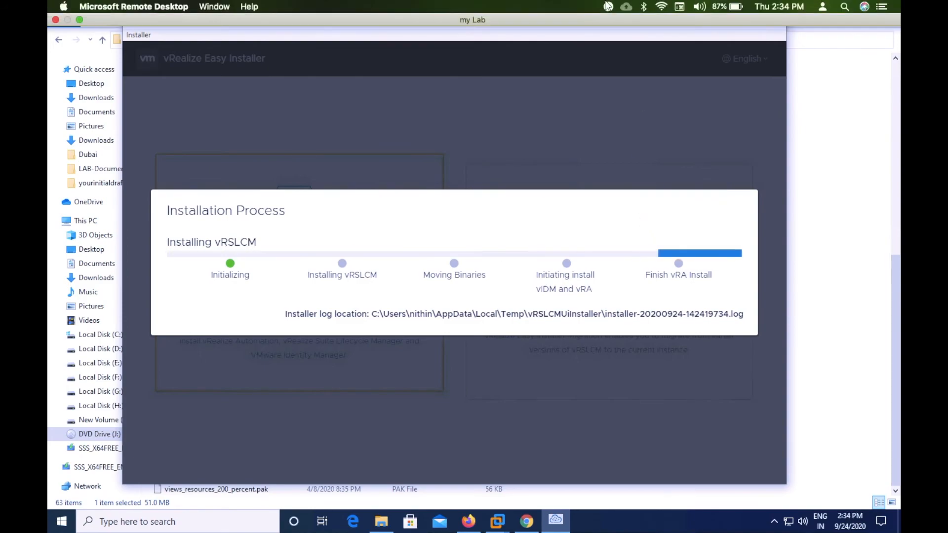